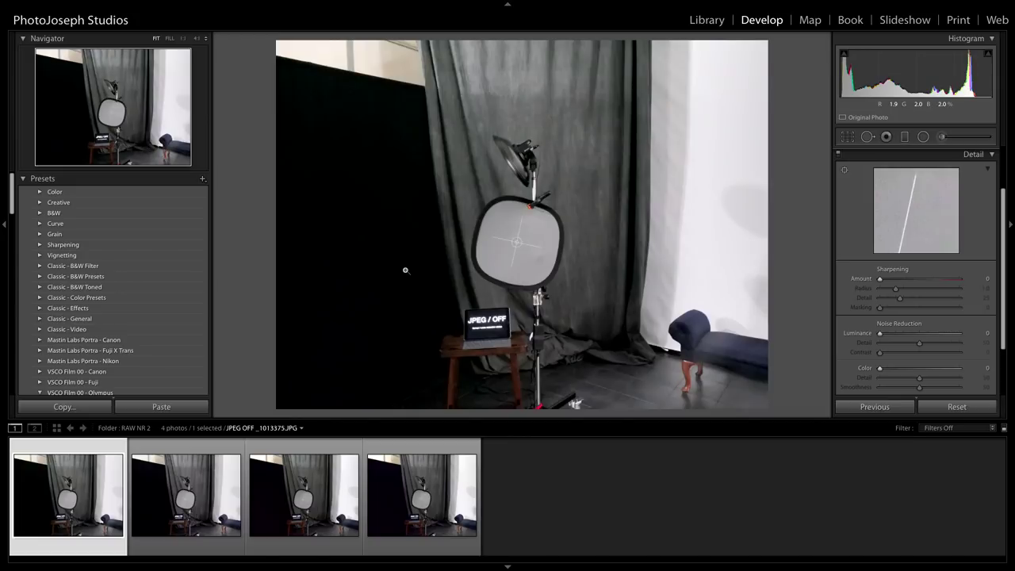
Load the JPEG ON, RAW OFF and RAW ON shots in turn from the filmstrip.
{"action": "left_click", "coordinate": [189, 485]}
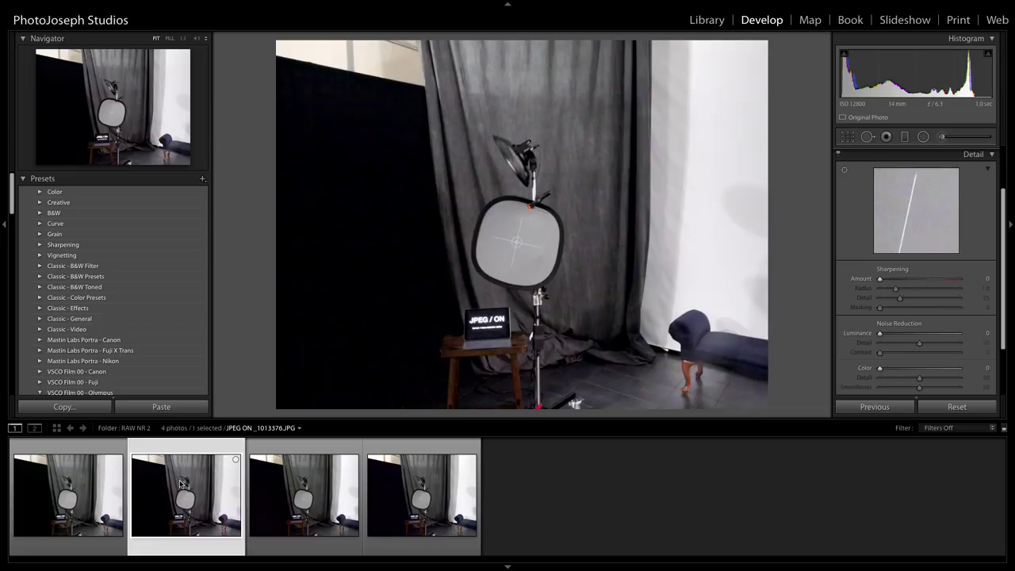
{"action": "left_click", "coordinate": [309, 490]}
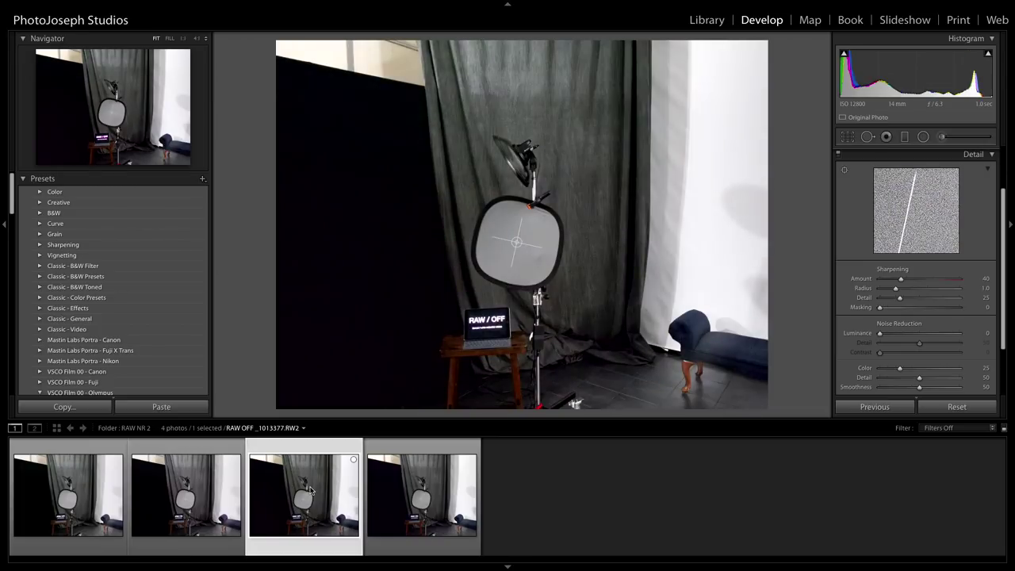
{"action": "left_click", "coordinate": [422, 497]}
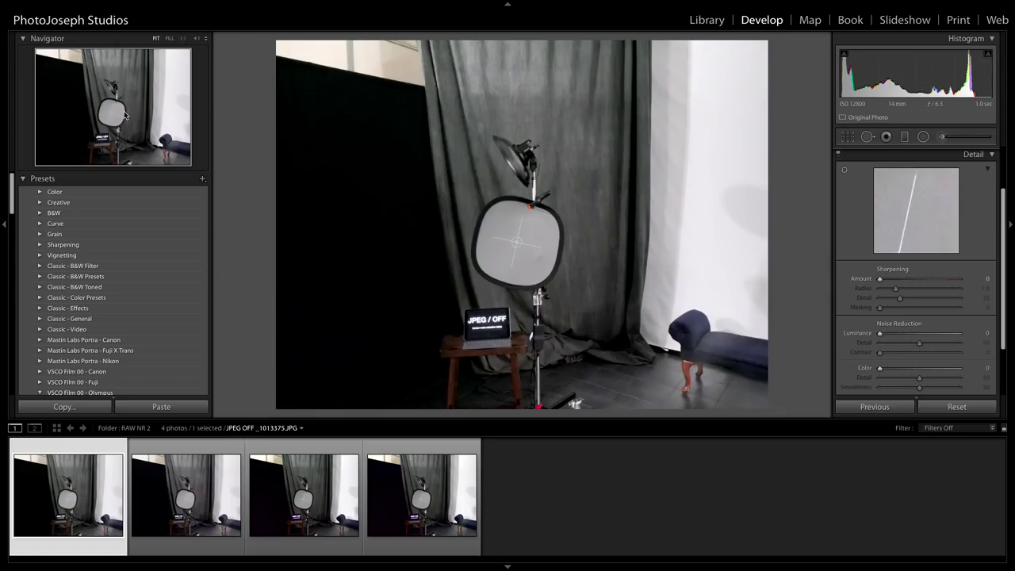
View the JPEG OFF shot at 1:1 on the reflector edge, then switch to Library.
{"action": "left_click", "coordinate": [181, 39]}
{"action": "left_click_drag", "start_coordinate": [390, 244], "coordinate": [451, 196]}
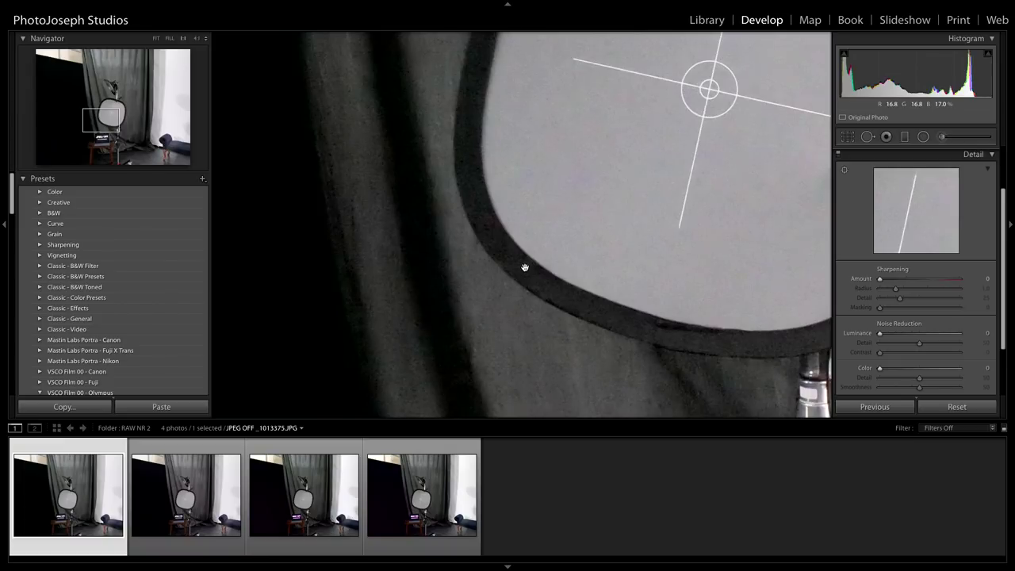
{"action": "left_click", "coordinate": [708, 20]}
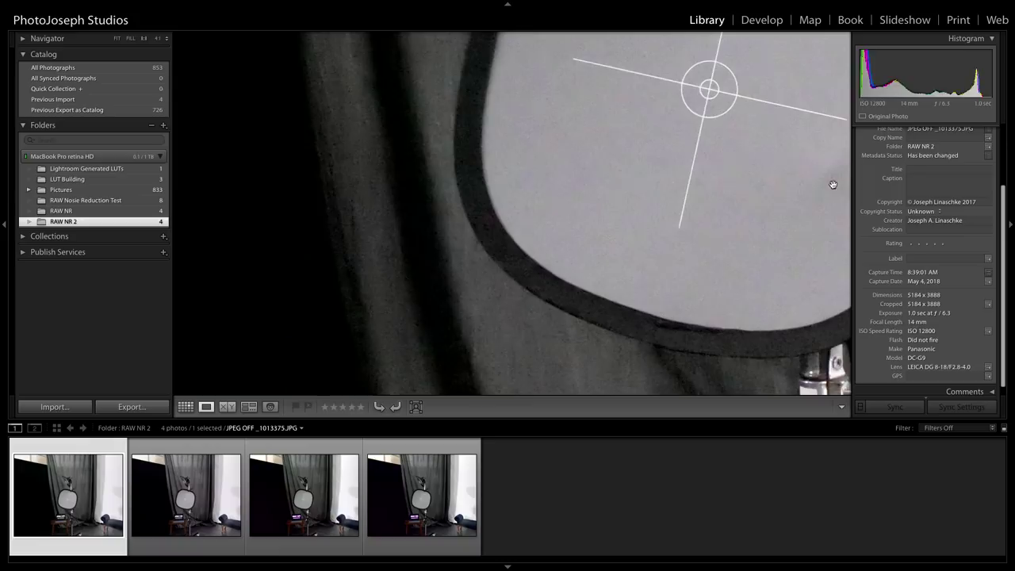
Return to the Develop module to show the JPEG OFF shot's Detail settings.
{"action": "left_click", "coordinate": [759, 24]}
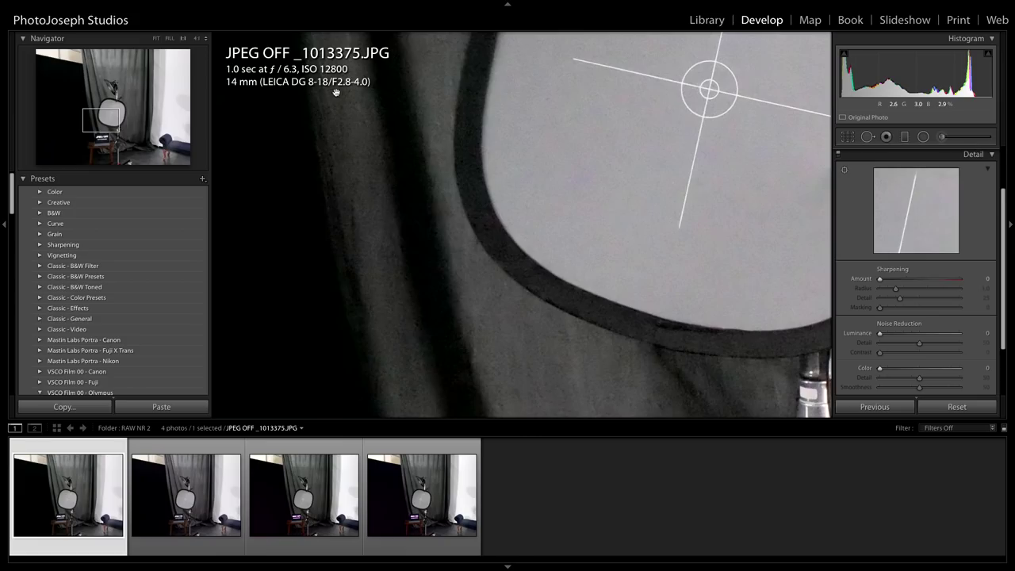
Step to the JPEG ON shot and pan its 1:1 view across the reflector, crosshair and sign.
{"action": "left_click_drag", "start_coordinate": [366, 176], "coordinate": [370, 185]}
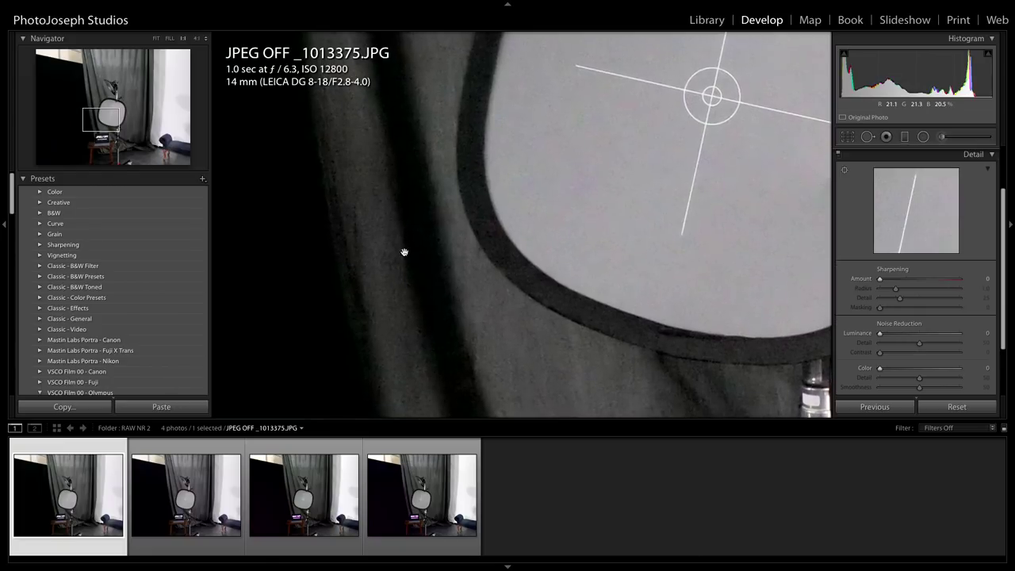
{"action": "left_click_drag", "start_coordinate": [404, 253], "coordinate": [451, 381]}
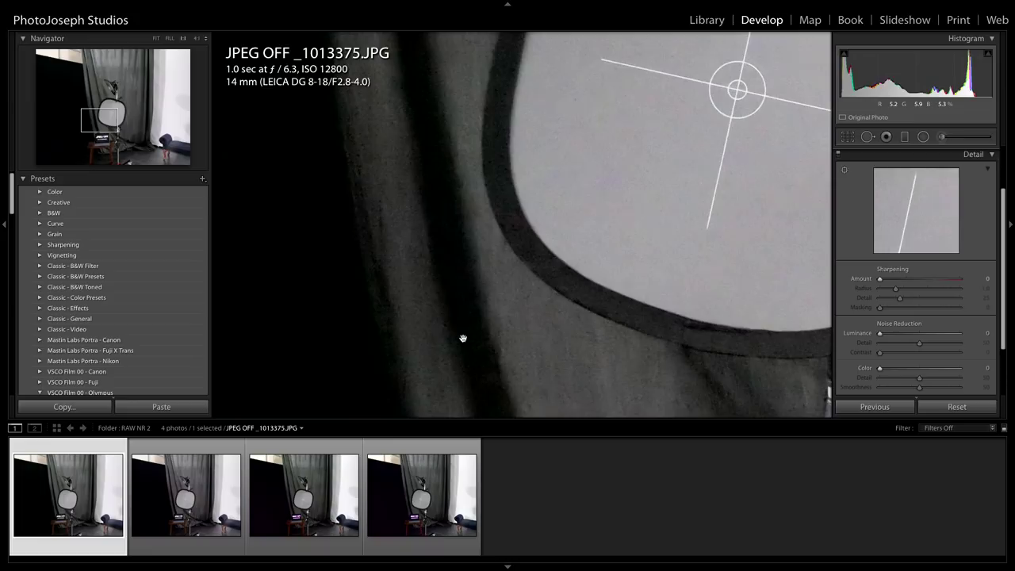
{"action": "key", "text": "Right"}
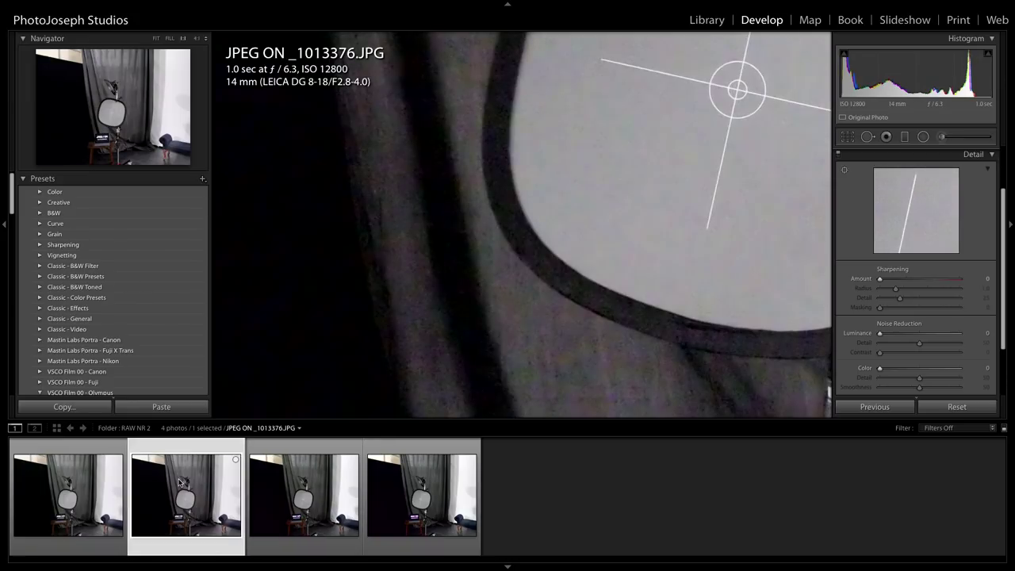
{"action": "mouse_move", "coordinate": [603, 265]}
{"action": "left_mouse_down"}
{"action": "mouse_move", "coordinate": [576, 220]}
{"action": "mouse_move", "coordinate": [608, 251]}
{"action": "mouse_move", "coordinate": [614, 281]}
{"action": "left_mouse_up"}
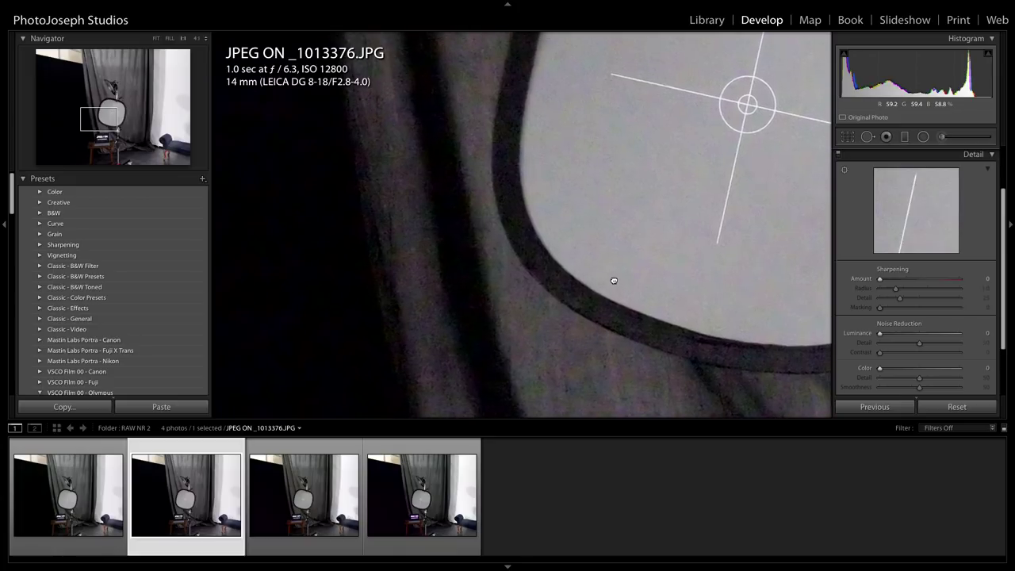
{"action": "left_click_drag", "start_coordinate": [606, 199], "coordinate": [462, 218]}
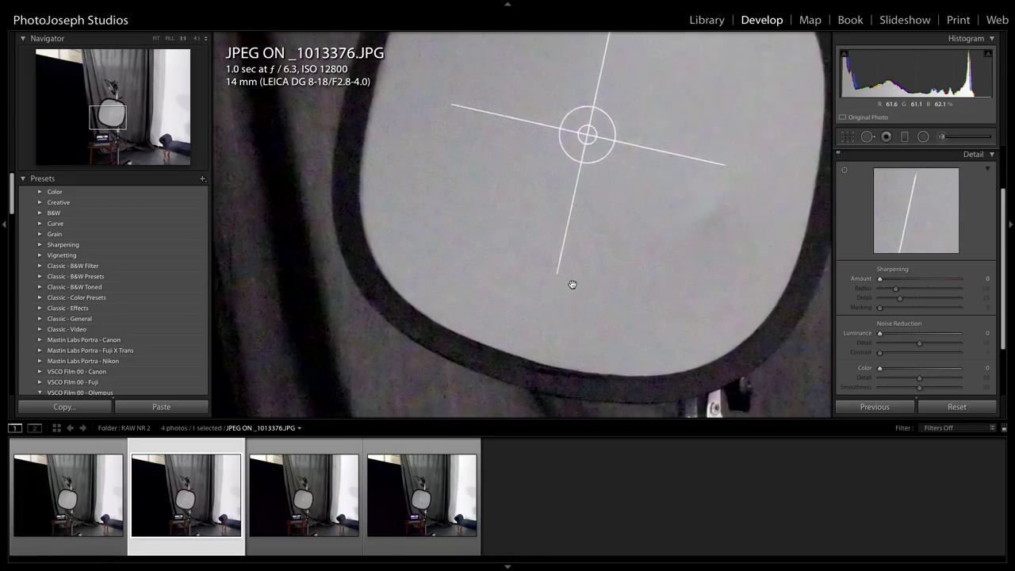
{"action": "left_click_drag", "start_coordinate": [571, 284], "coordinate": [393, 226]}
{"action": "left_click_drag", "start_coordinate": [423, 291], "coordinate": [577, 220]}
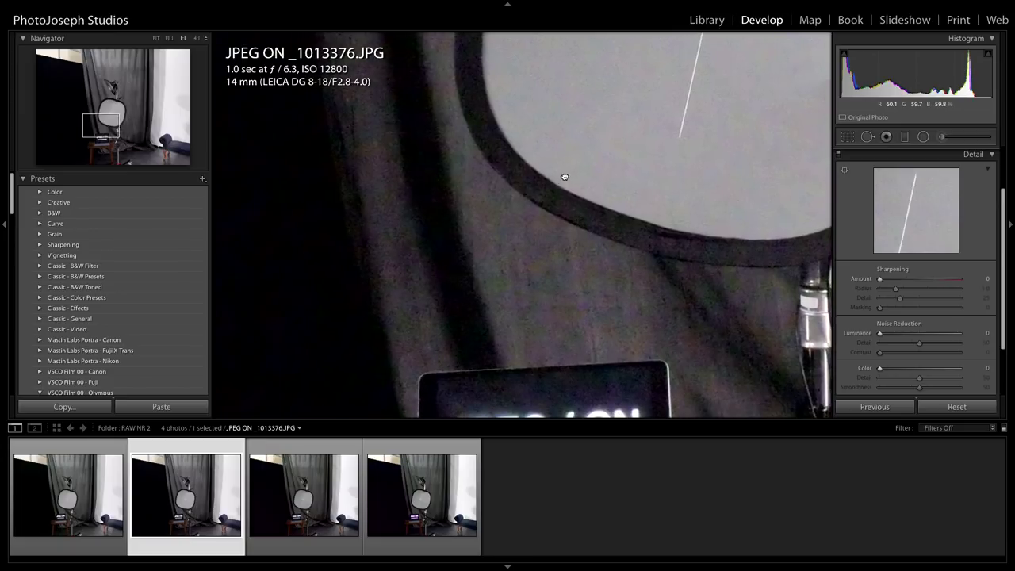
{"action": "left_click_drag", "start_coordinate": [565, 177], "coordinate": [590, 211]}
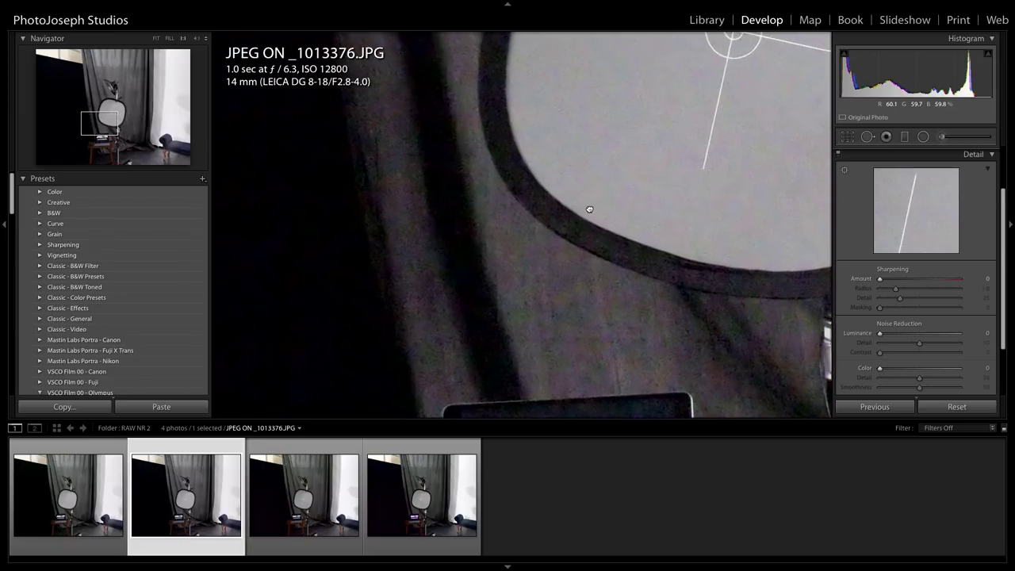
Toggle between the JPEG OFF and JPEG ON shots at 1:1, ending on JPEG ON.
{"action": "left_click", "coordinate": [72, 503]}
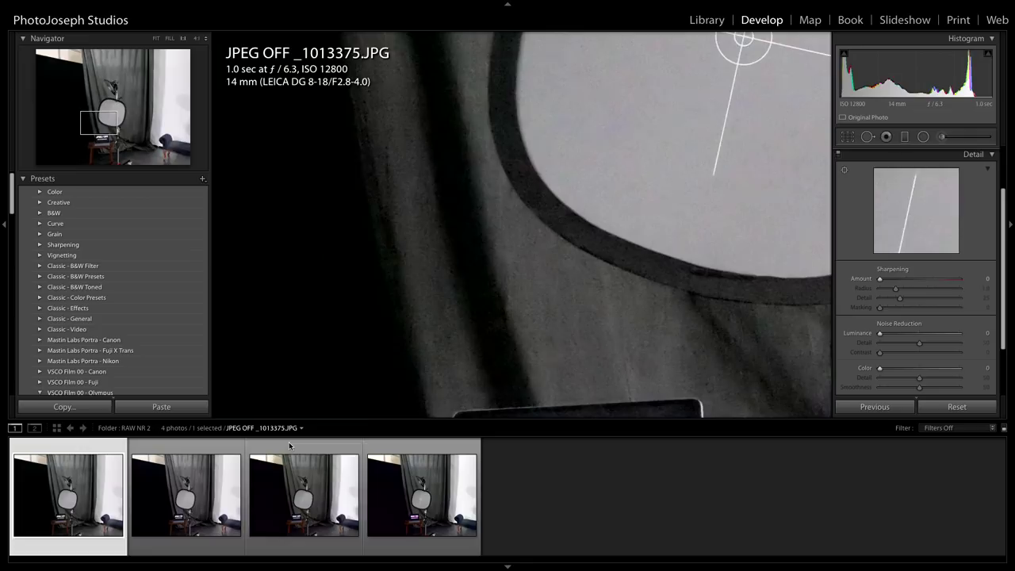
{"action": "left_click", "coordinate": [187, 496]}
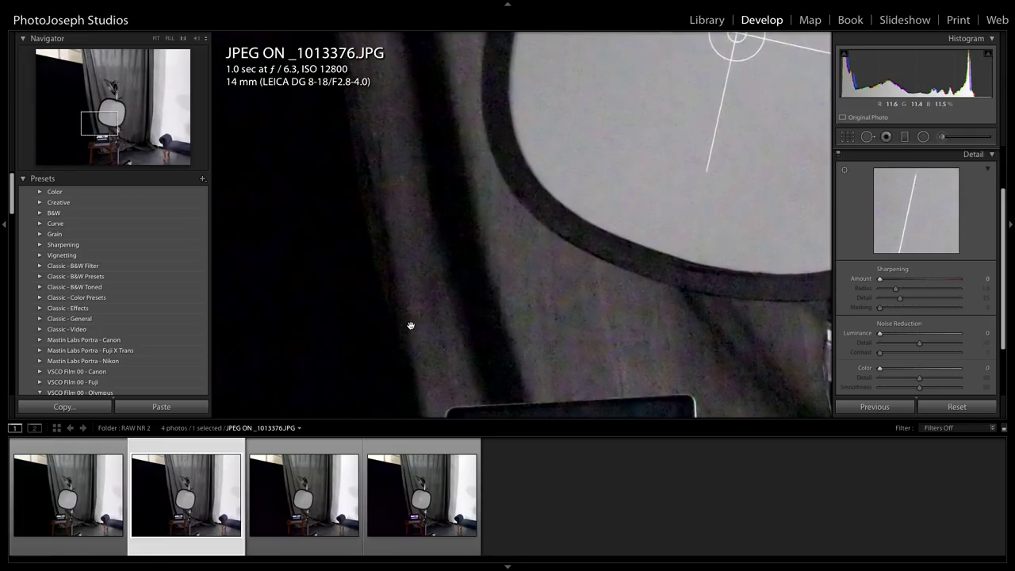
{"action": "left_click_drag", "start_coordinate": [500, 288], "coordinate": [521, 311]}
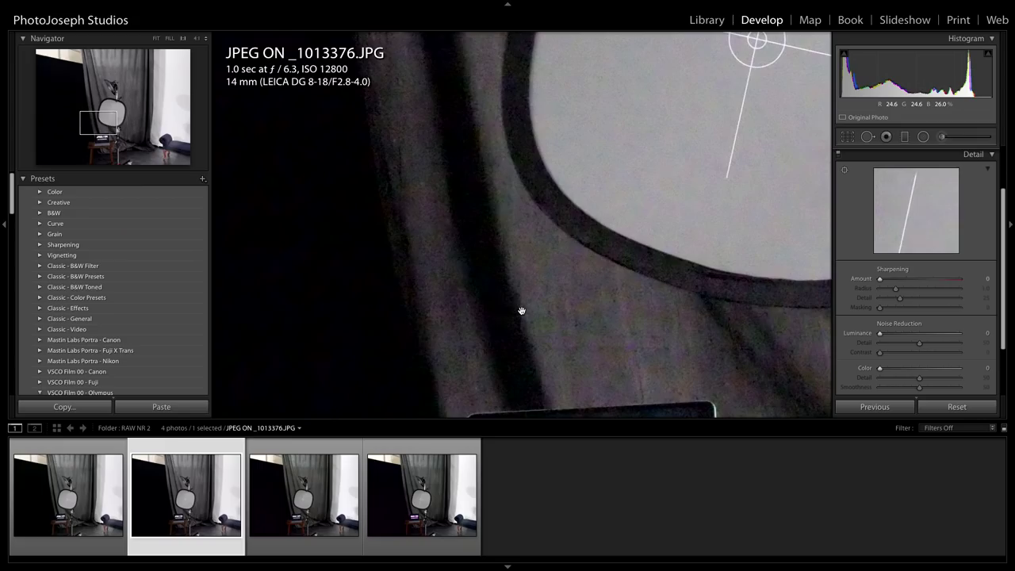
Alternate between RAW OFF and JPEG OFF at 1:1 along the reflector edge, ending on RAW OFF.
{"action": "key", "text": "Right"}
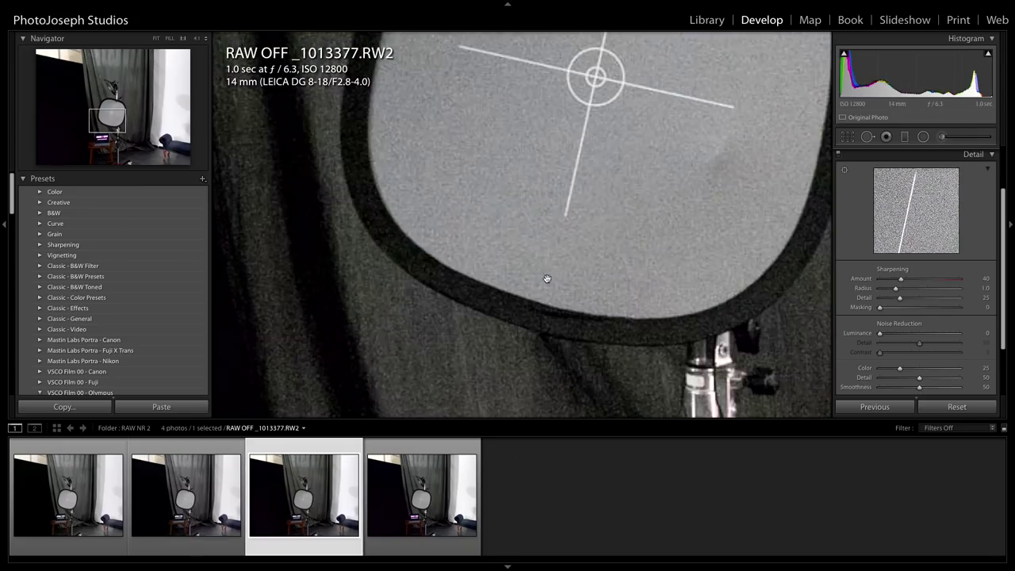
{"action": "left_click_drag", "start_coordinate": [472, 260], "coordinate": [626, 315]}
{"action": "left_click", "coordinate": [35, 486]}
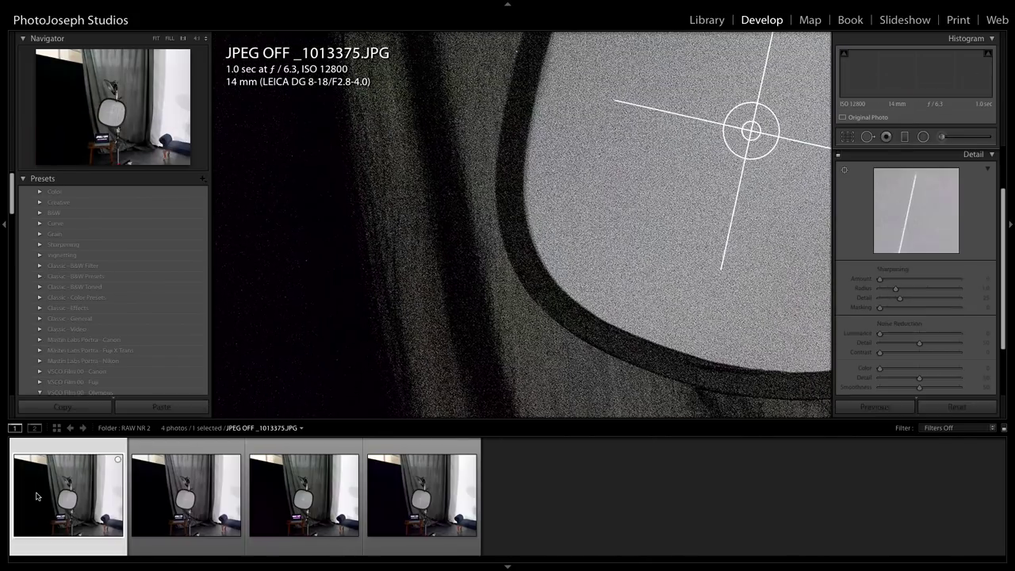
{"action": "left_click_drag", "start_coordinate": [560, 199], "coordinate": [598, 224]}
{"action": "left_click", "coordinate": [349, 468]}
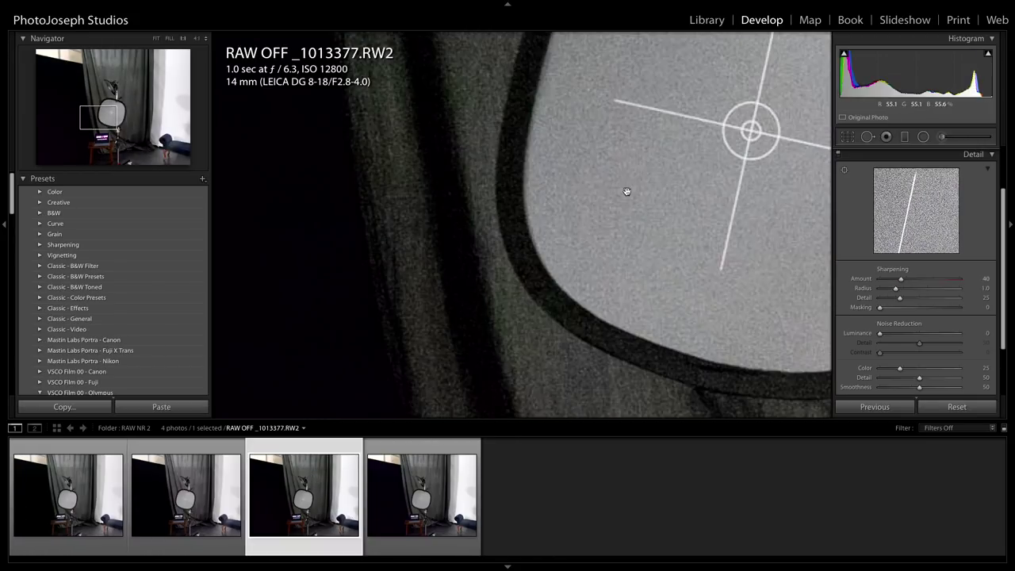
{"action": "left_click_drag", "start_coordinate": [653, 154], "coordinate": [665, 138]}
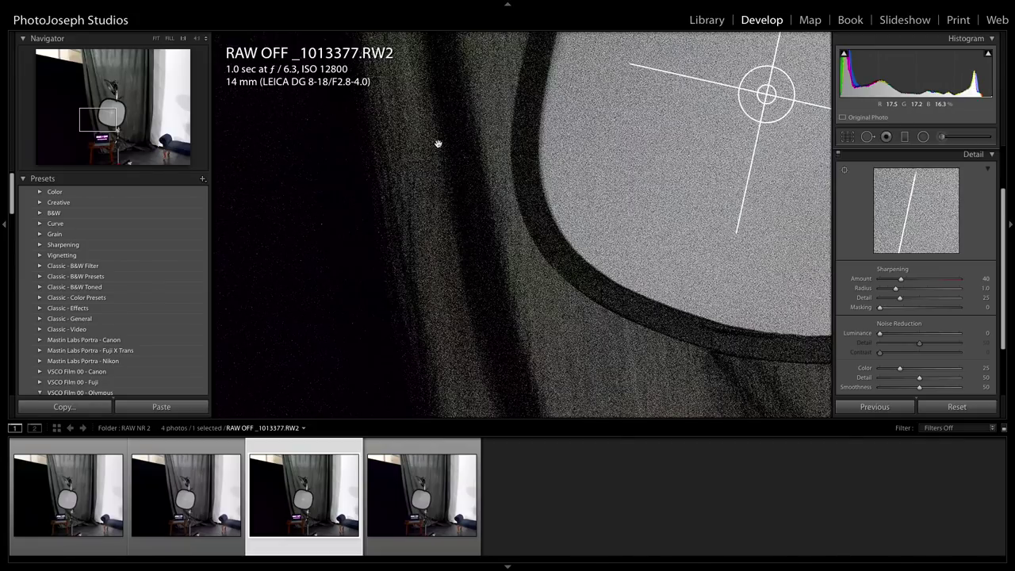
{"action": "left_click", "coordinate": [71, 485]}
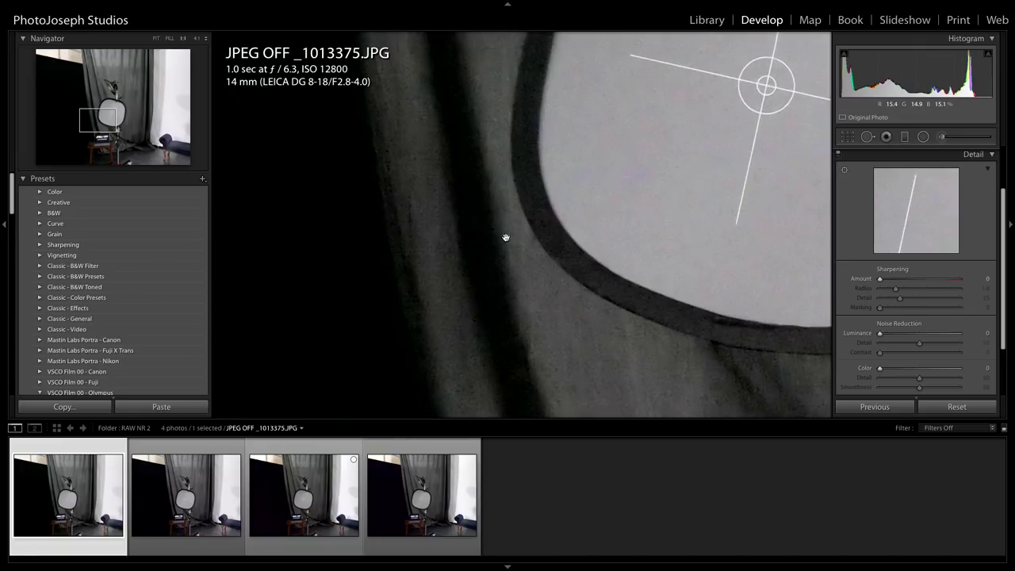
{"action": "left_click", "coordinate": [326, 479]}
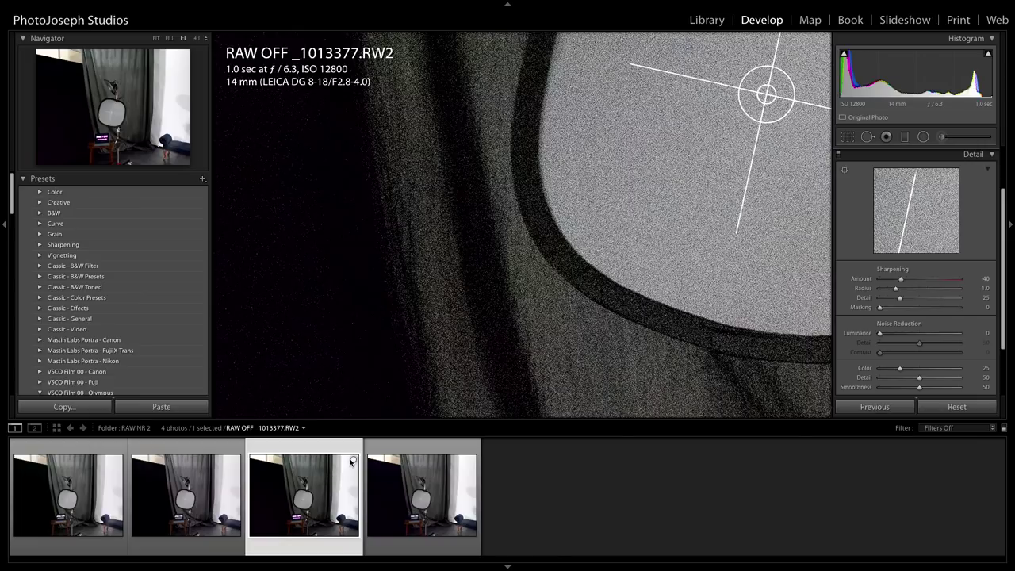
Pan down to the RAW / OFF sign and flip between RAW OFF and RAW ON, ending on RAW ON.
{"action": "left_click_drag", "start_coordinate": [502, 297], "coordinate": [425, 151]}
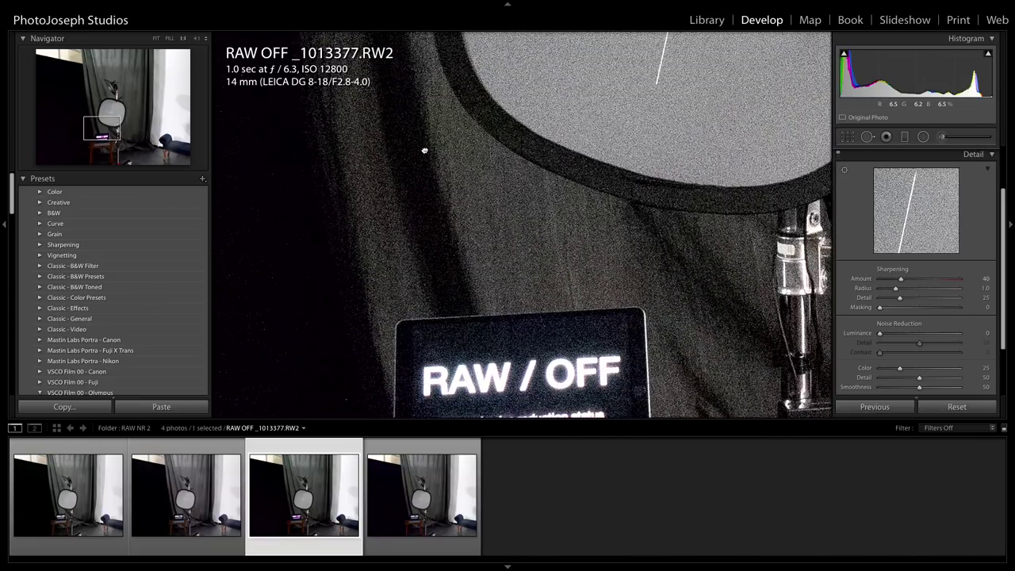
{"action": "key", "text": "Right"}
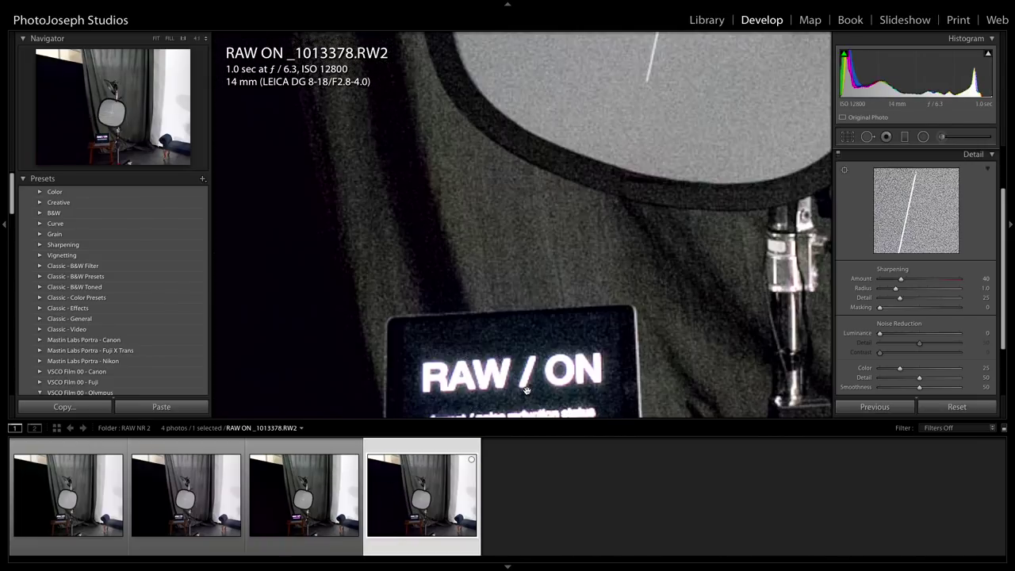
{"action": "key", "text": "Left"}
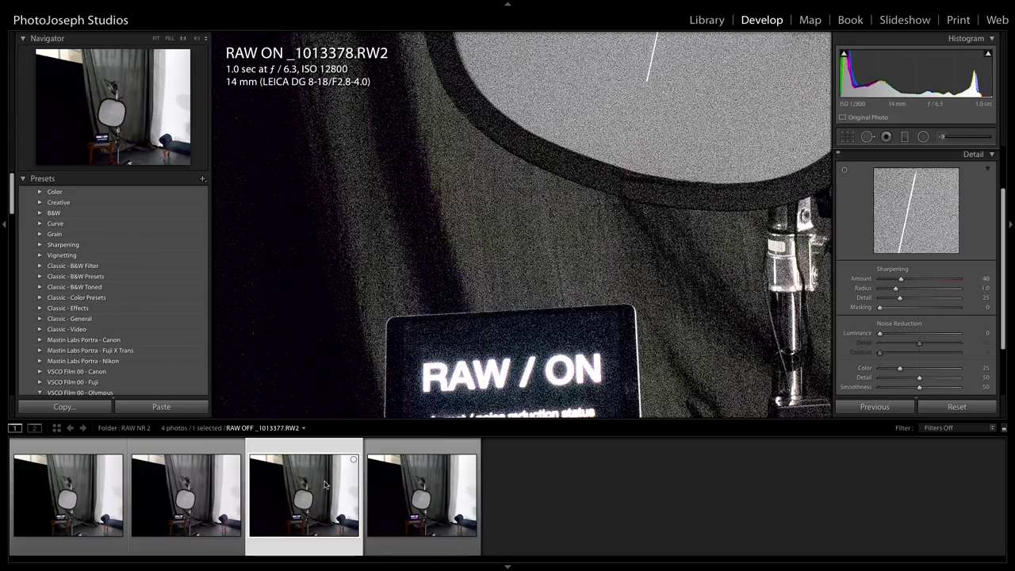
{"action": "key", "text": "Right"}
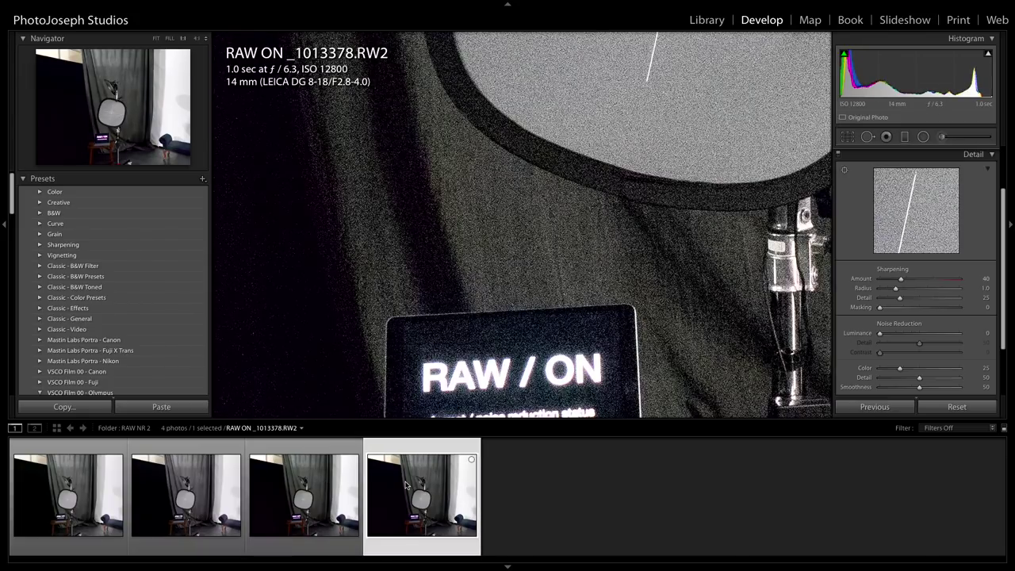
{"action": "key", "text": "Left"}
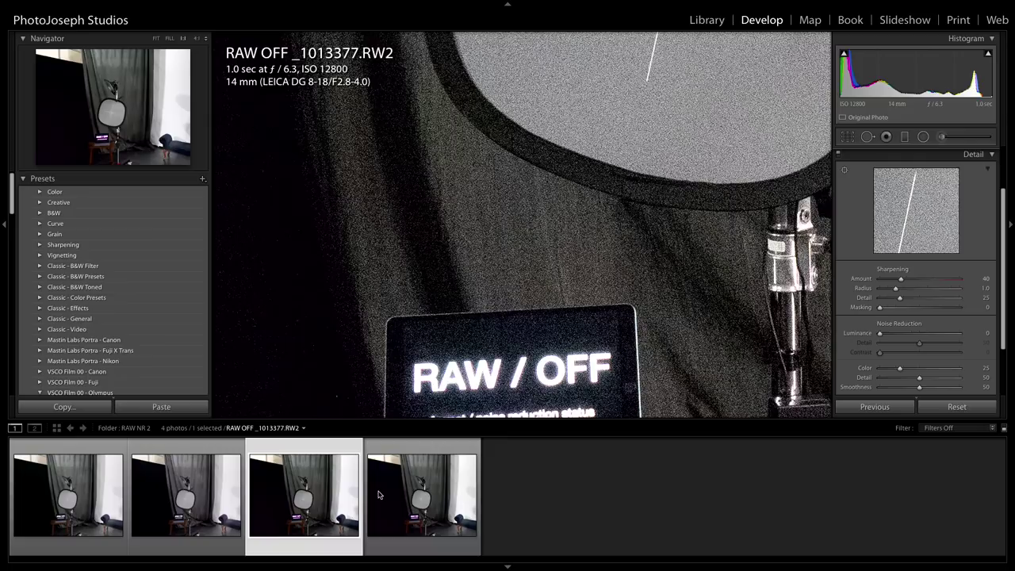
{"action": "key", "text": "Right"}
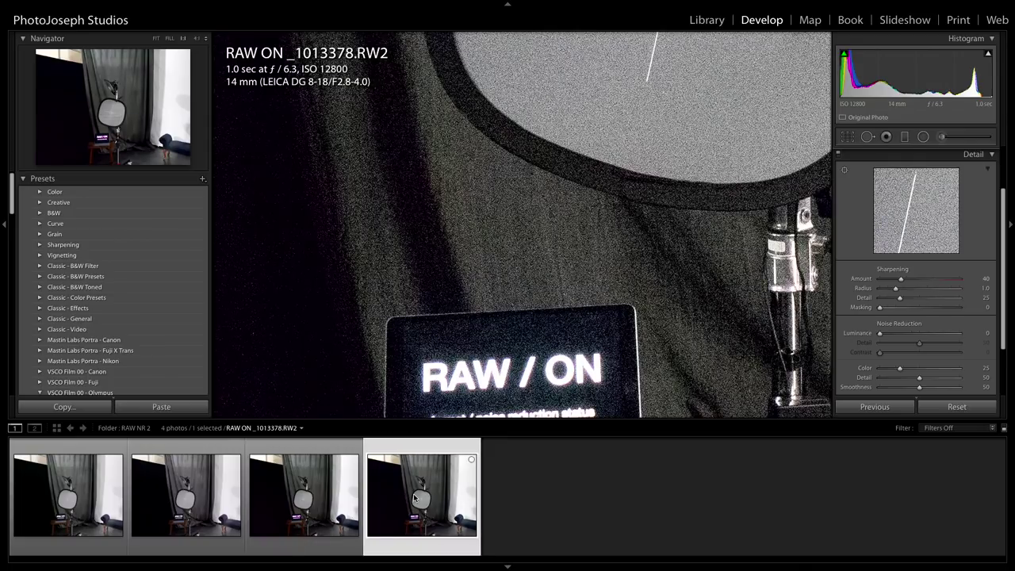